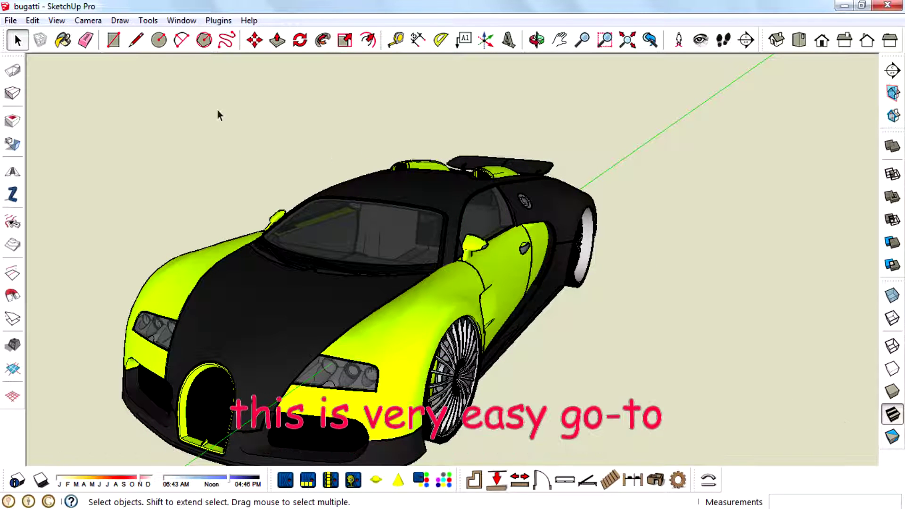
Add the car's current view as Scene 1 from the View > Animation menu.
click(56, 21)
mouse_move(106, 233)
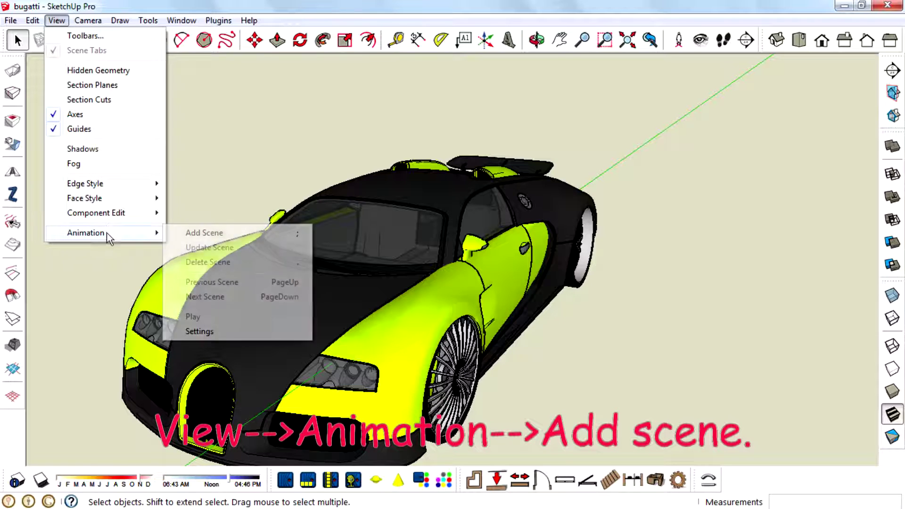
click(204, 233)
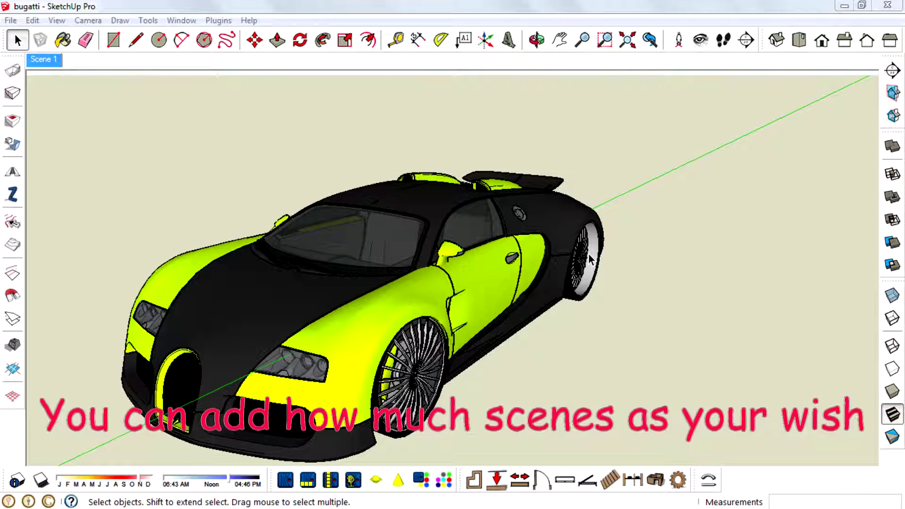
Orbit the car to a frontal view and add it as Scene 2.
middle_drag(415, 267, 528, 266)
click(57, 20)
mouse_move(113, 233)
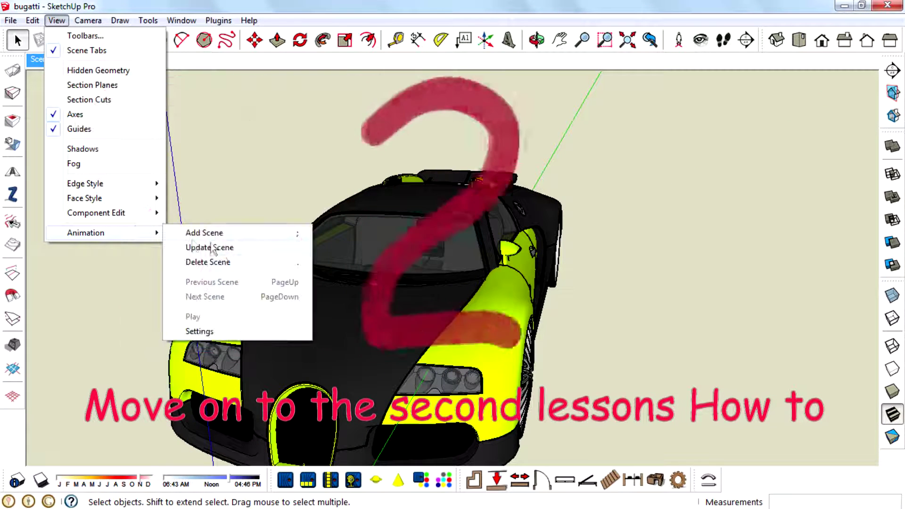
click(204, 233)
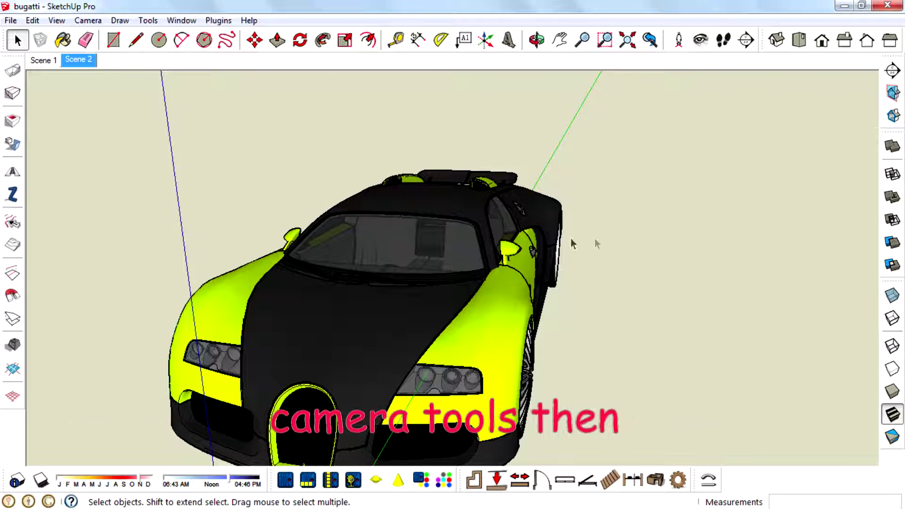
Orbit to a front-left three-quarter view and update Scene 2 with it.
middle_drag(586, 246, 330, 188)
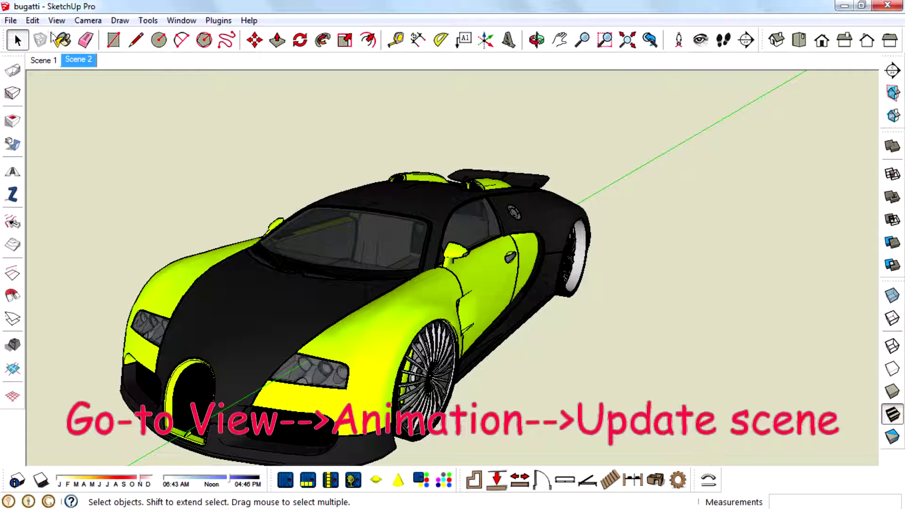
click(56, 20)
mouse_move(136, 234)
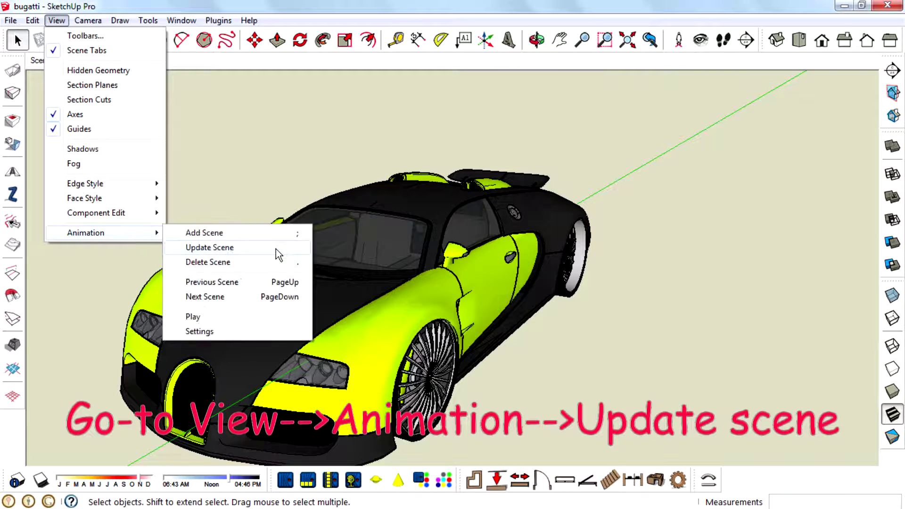
click(276, 249)
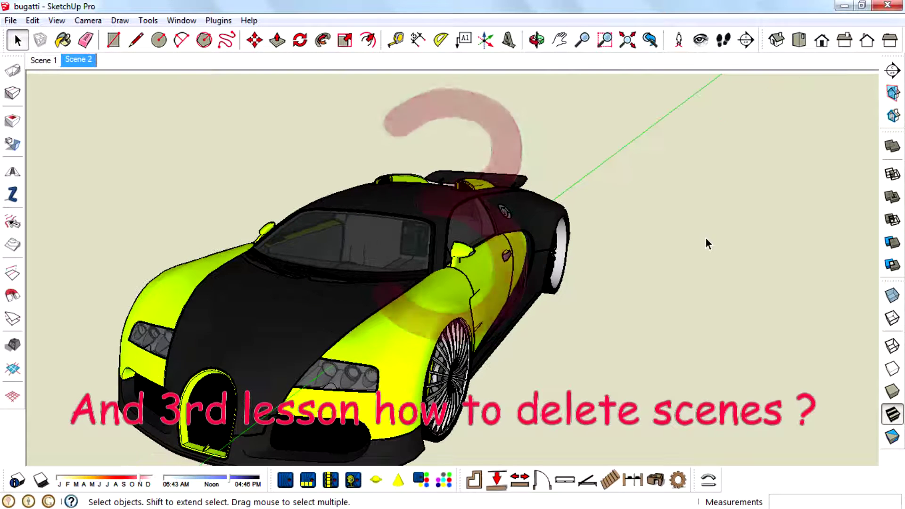
Orbit around the car and choose Delete Scene on Scene 2 to get the confirmation prompt.
middle_drag(545, 245, 706, 239)
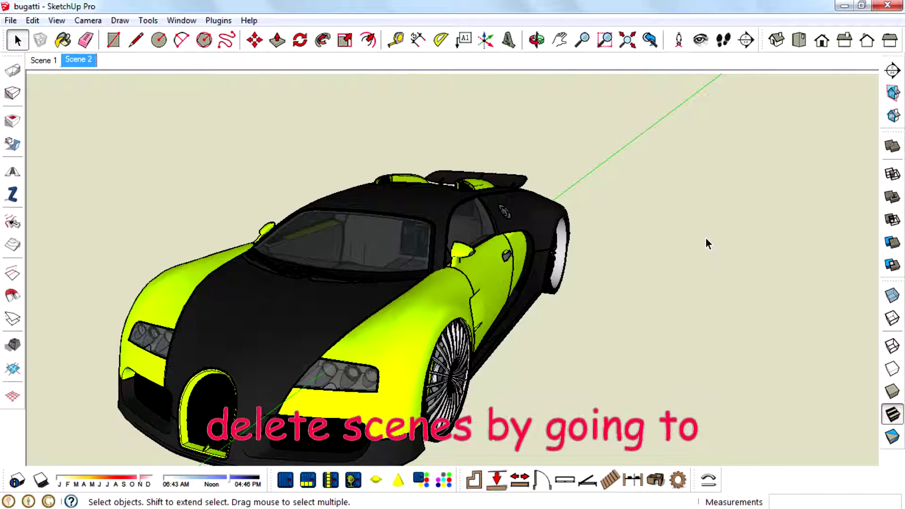
click(56, 20)
mouse_move(124, 233)
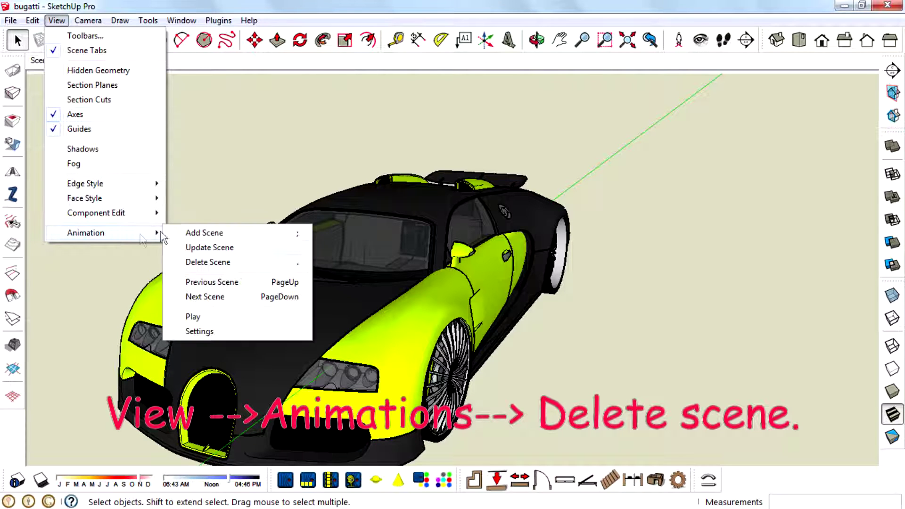
click(234, 261)
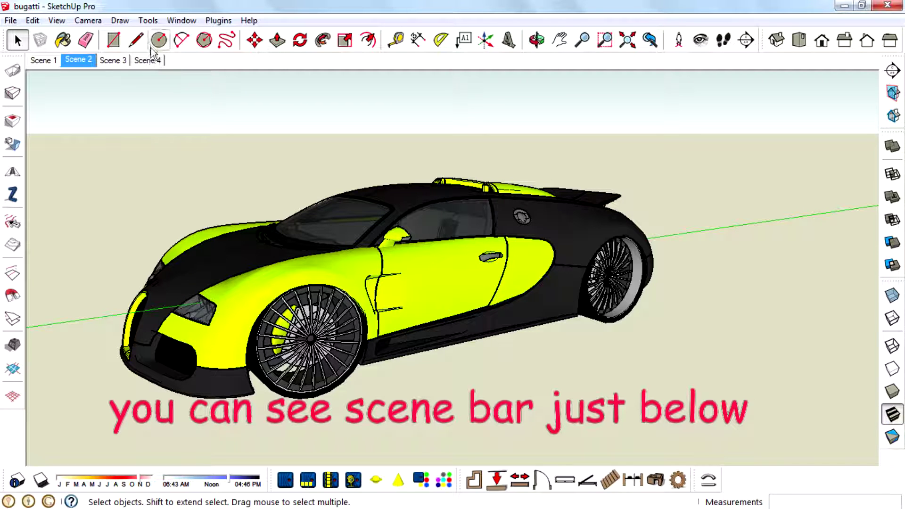
Switch through the Scene 3, Scene 4 and Scene 1 tabs, then check the previous/next scene commands.
click(116, 62)
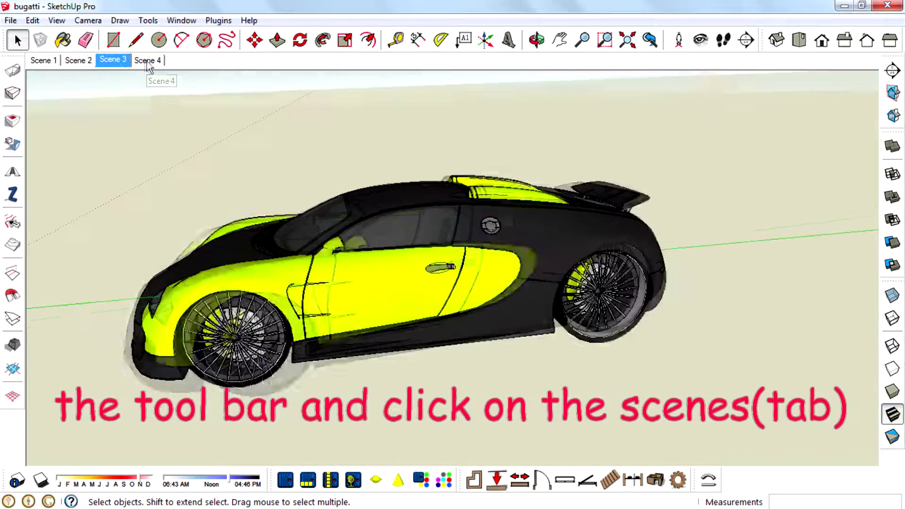
click(147, 62)
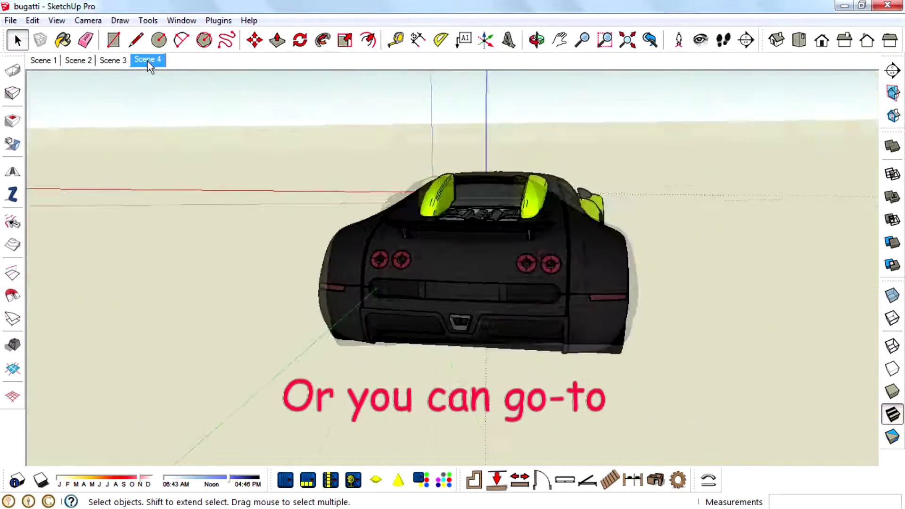
click(53, 61)
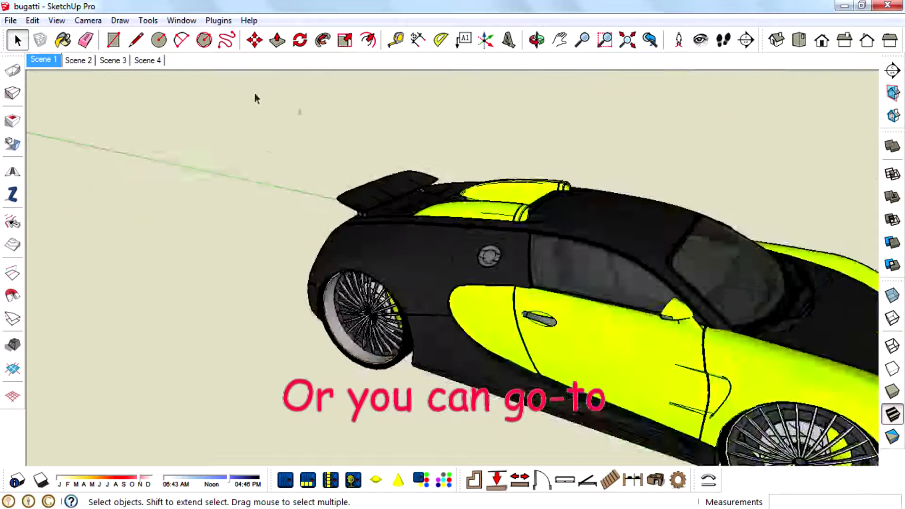
click(57, 20)
mouse_move(112, 236)
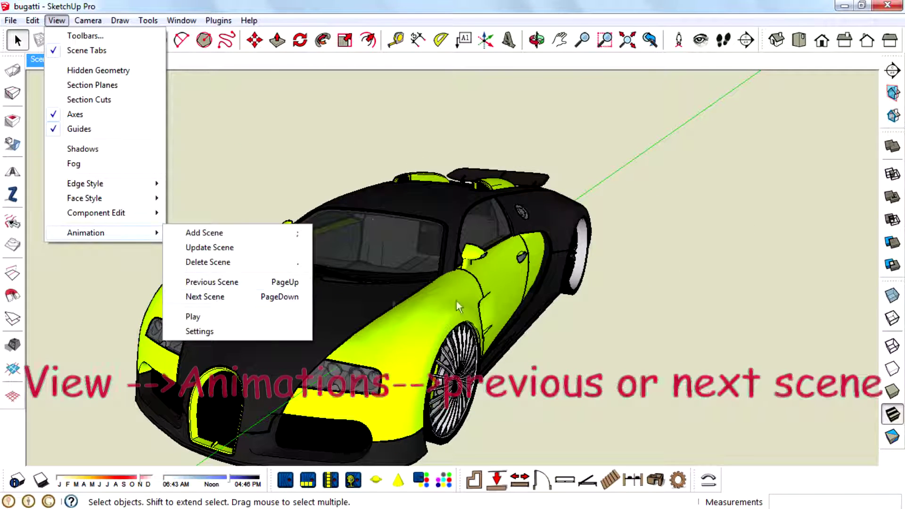
click(581, 308)
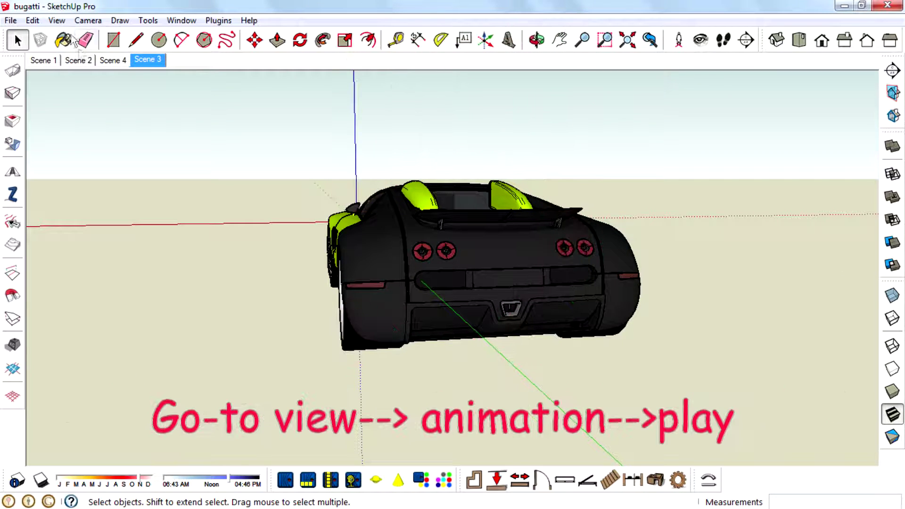
Play the scene animation, stop it, and orbit back to a three-quarter front view.
click(67, 22)
mouse_move(121, 232)
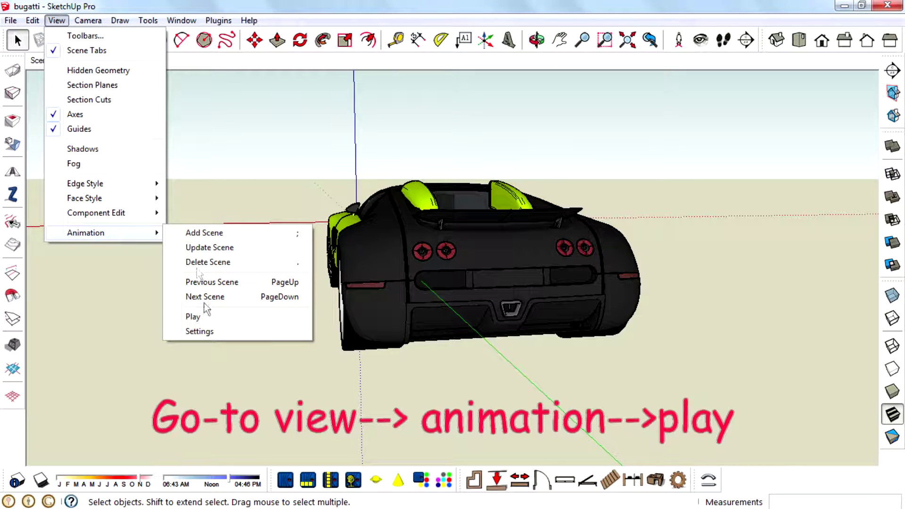
click(207, 320)
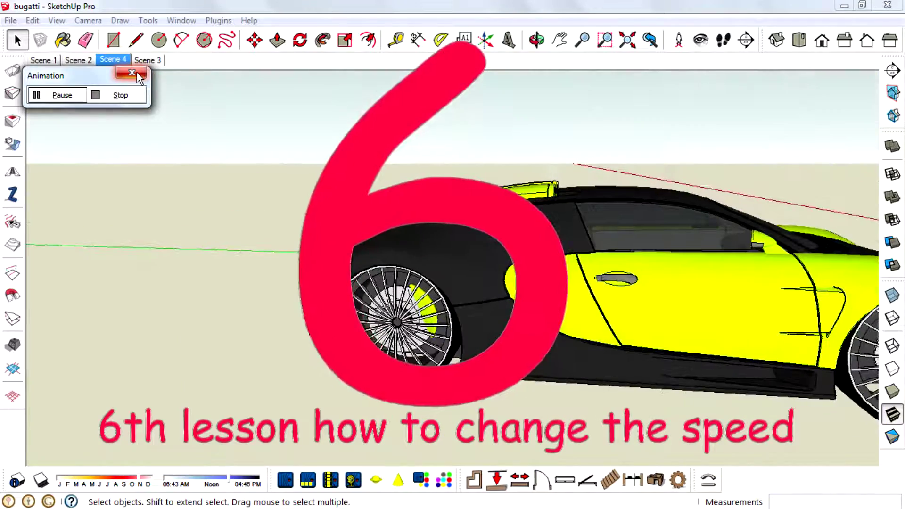
click(136, 72)
middle_drag(245, 170, 386, 265)
middle_drag(301, 249, 706, 401)
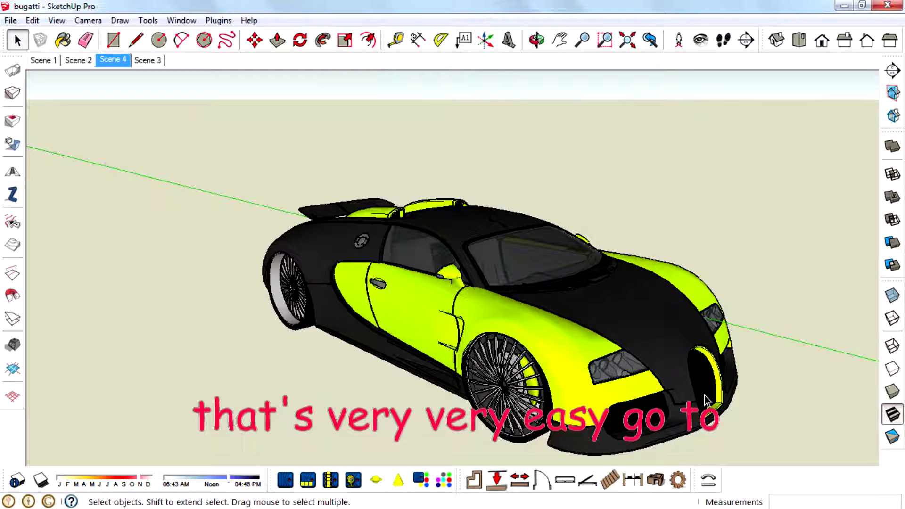
click(56, 20)
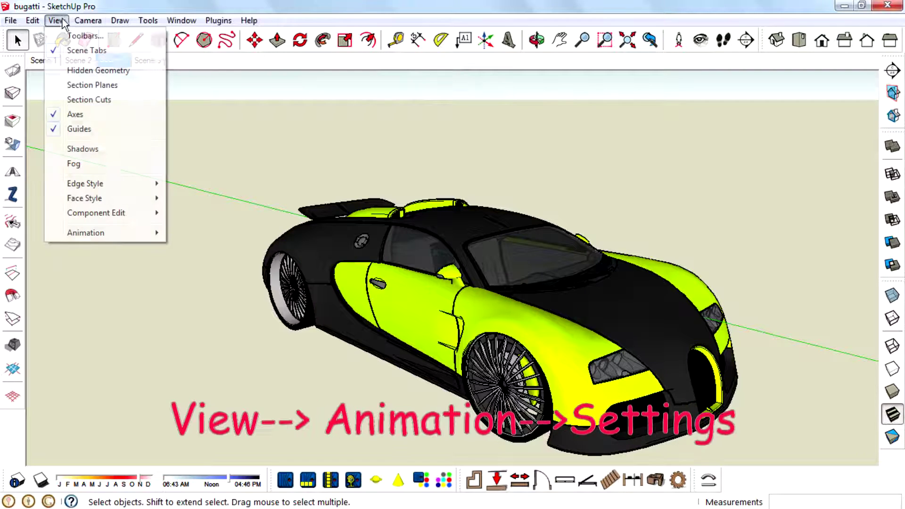
mouse_move(115, 234)
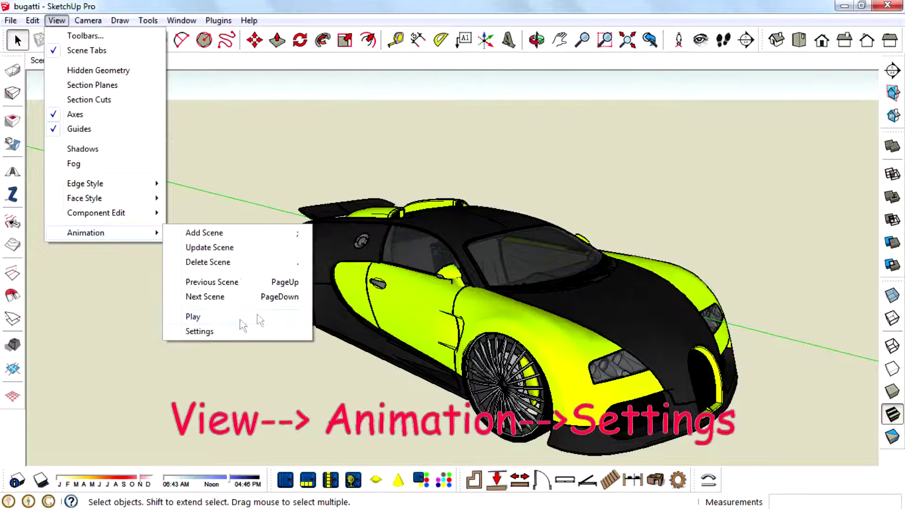
click(212, 333)
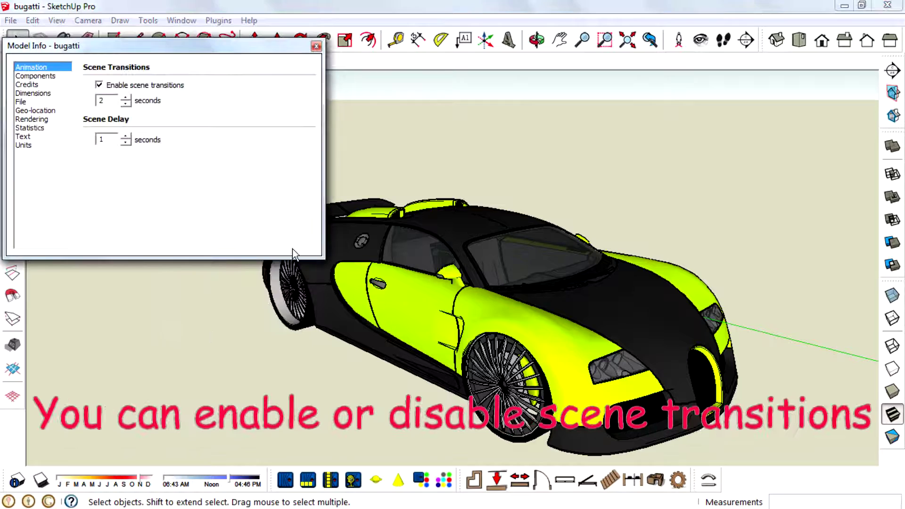
click(132, 89)
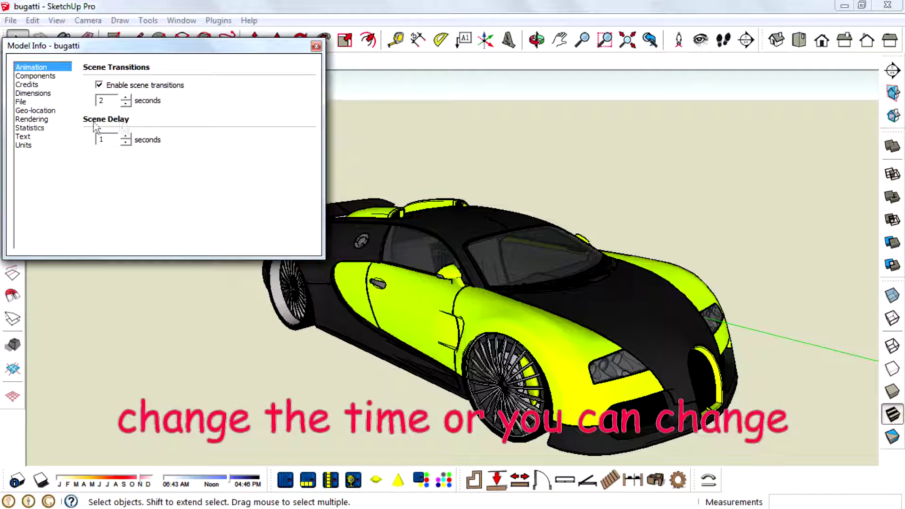
click(316, 46)
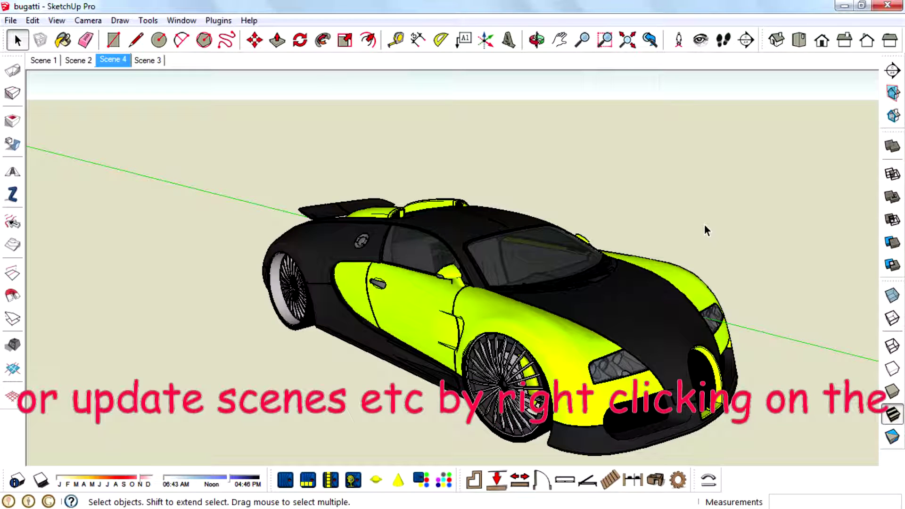
right_click(146, 61)
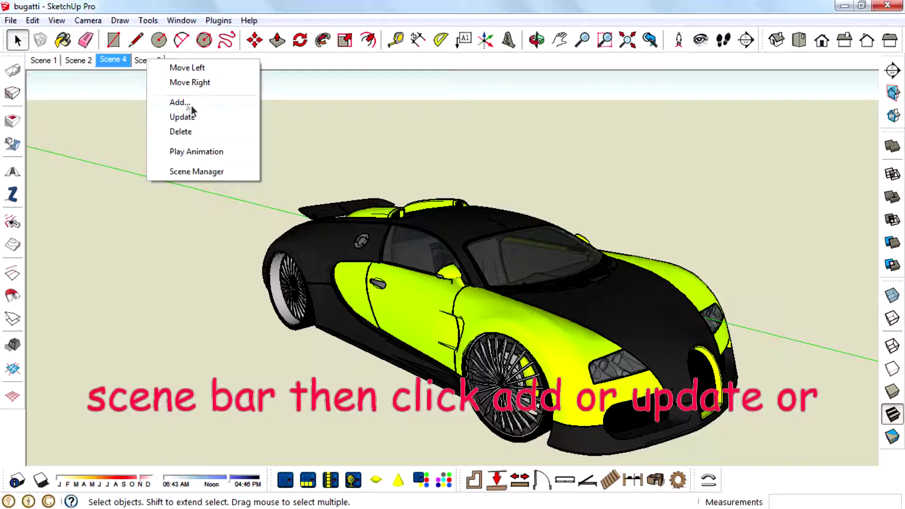
click(335, 123)
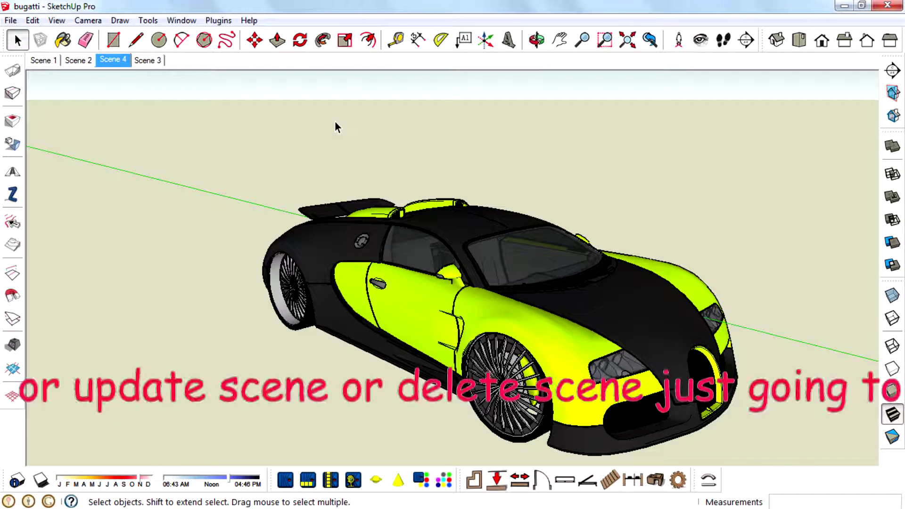
Assign a keyboard shortcut to View/Animation/Add Scene in the Shortcuts preferences, filtering by 'add'.
click(191, 21)
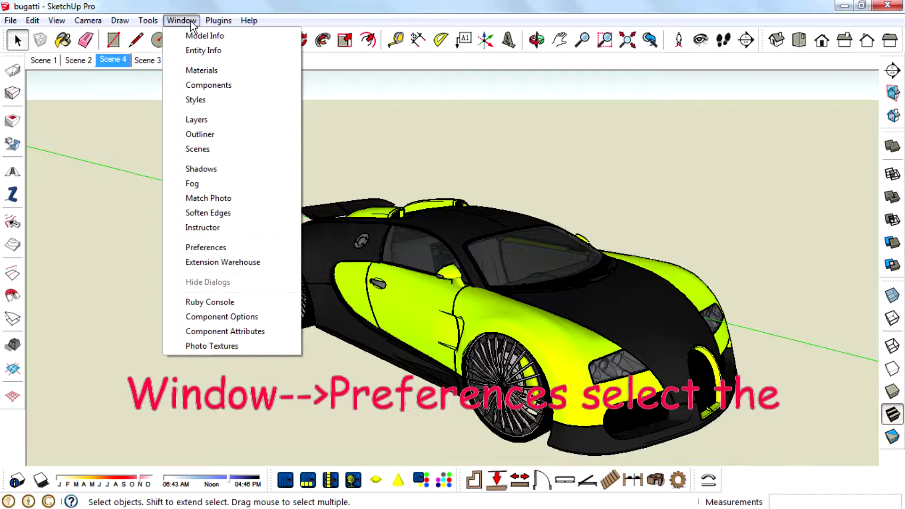
click(213, 248)
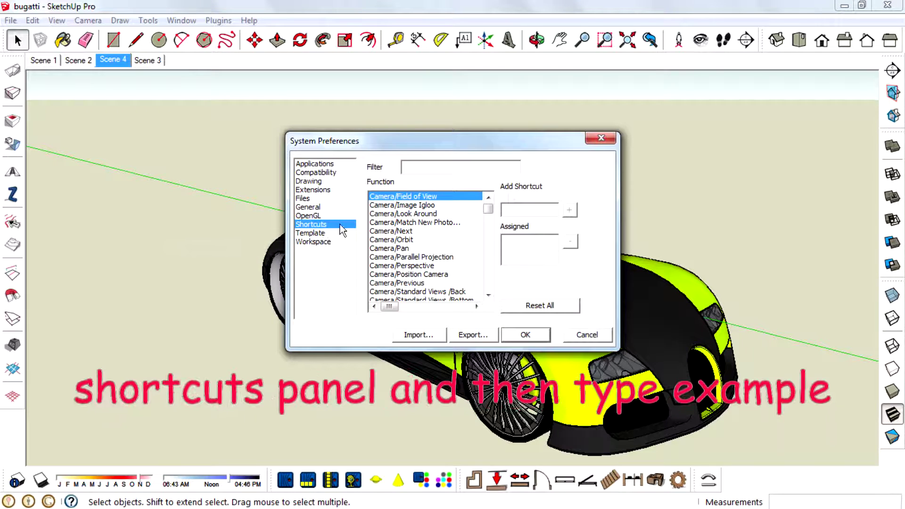
click(446, 166)
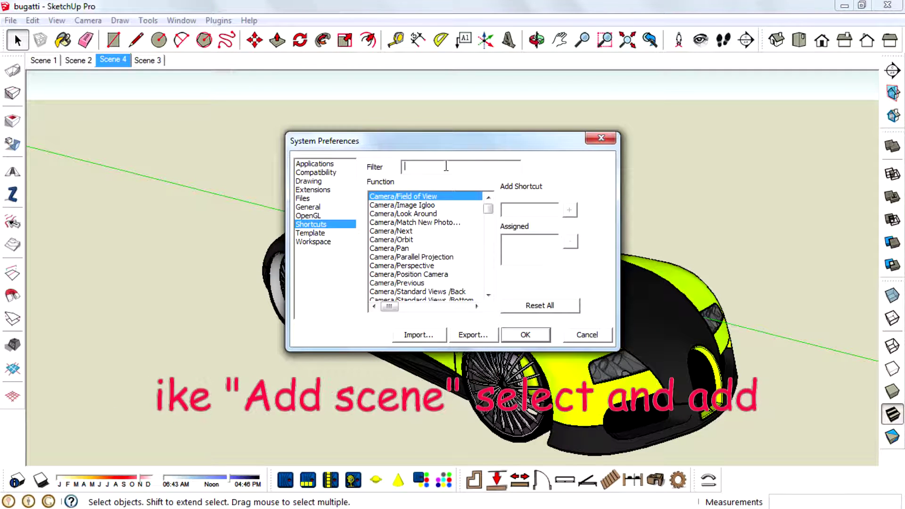
text(add)
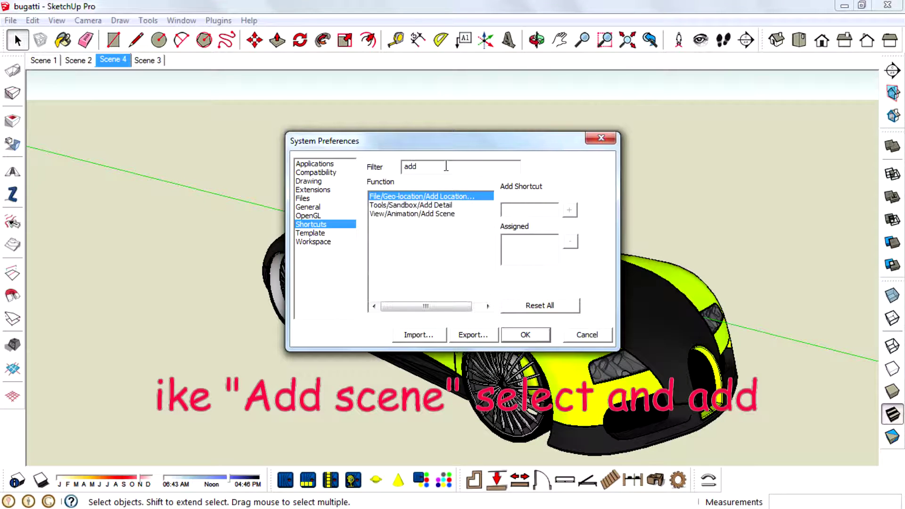
click(440, 214)
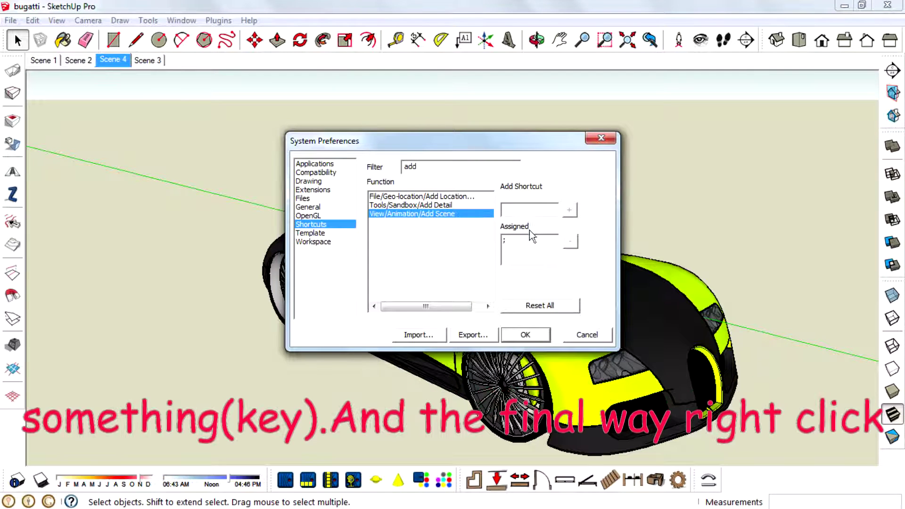
click(534, 211)
click(539, 336)
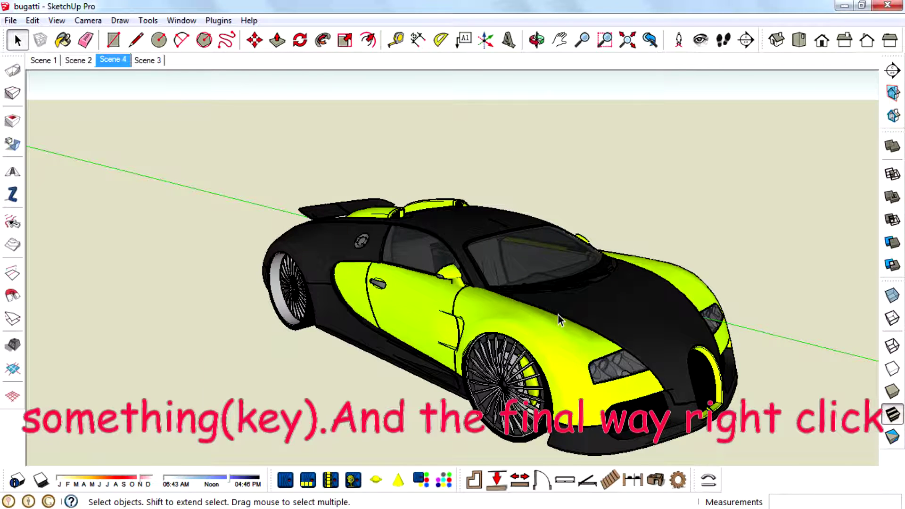
Orbit to a head-on front view and open the Scene Manager from a scene tab.
middle_drag(558, 315, 698, 230)
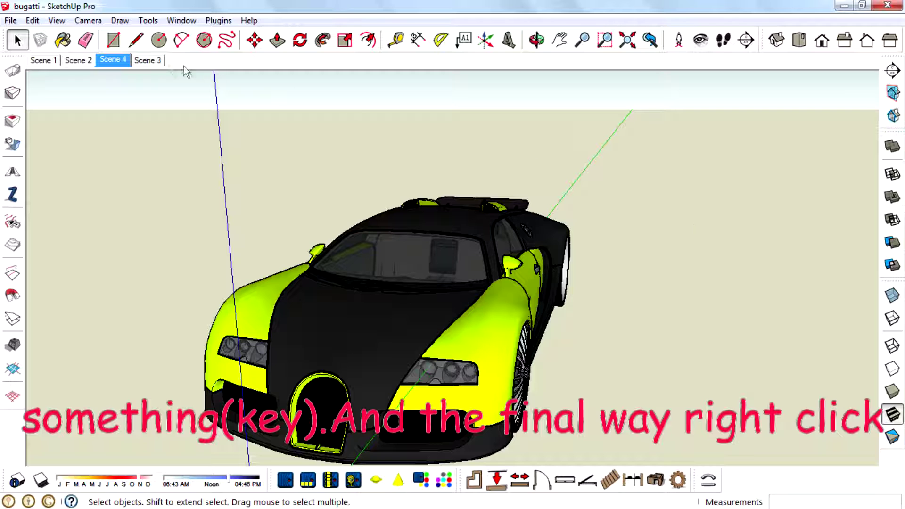
right_click(157, 65)
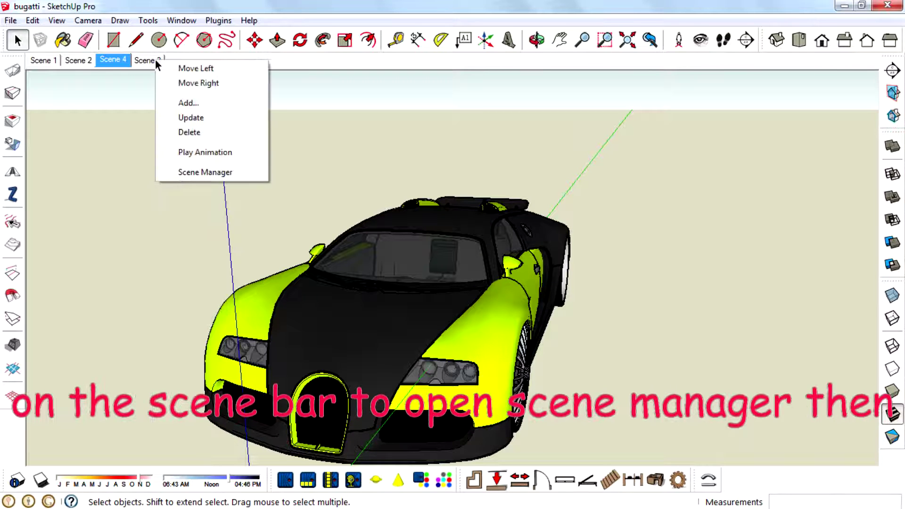
click(222, 172)
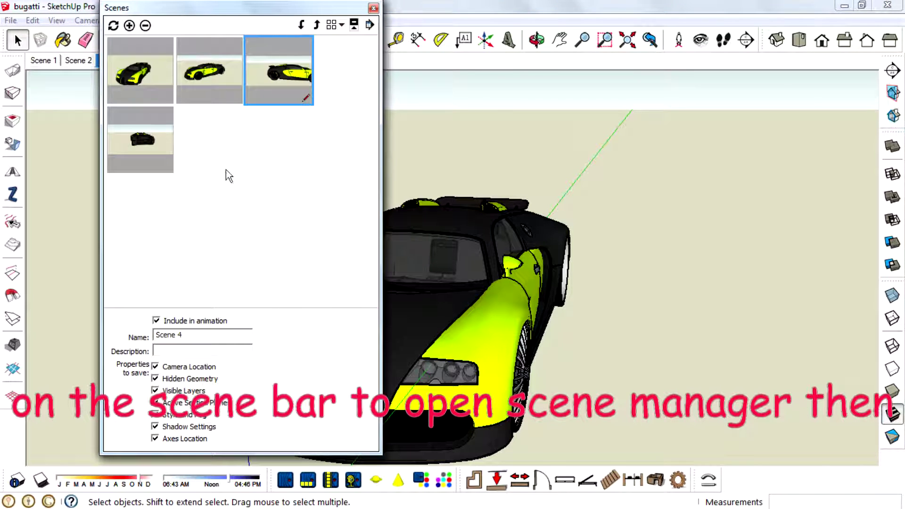
middle_drag(606, 290, 568, 308)
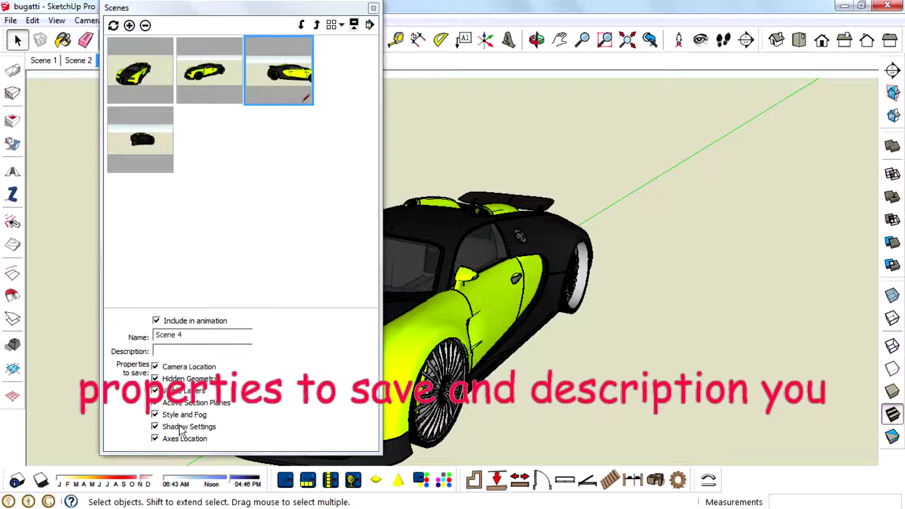
Inspect Scene 4's name and description fields, then close the Scene Manager.
click(237, 351)
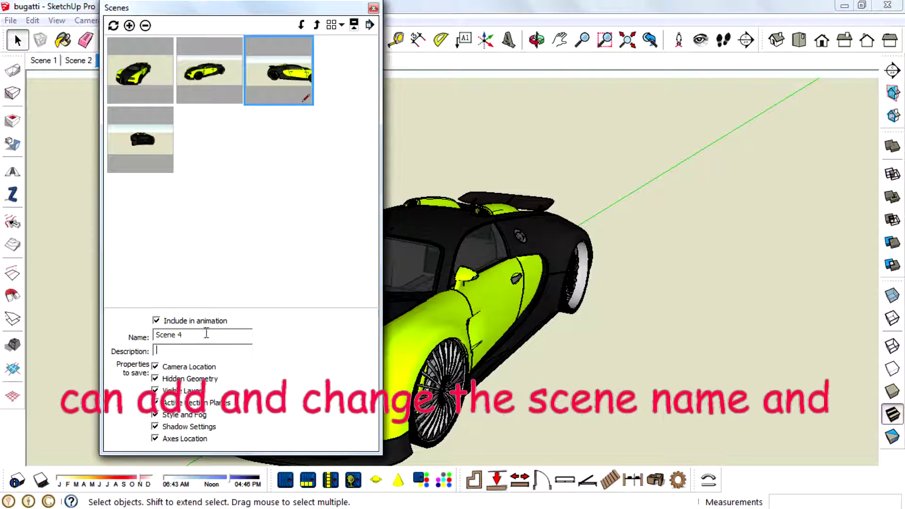
drag(206, 333, 126, 318)
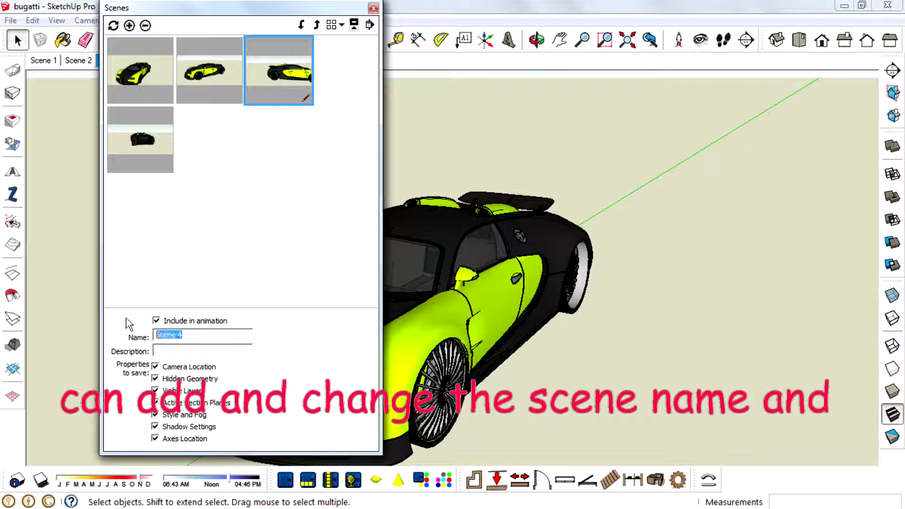
click(332, 182)
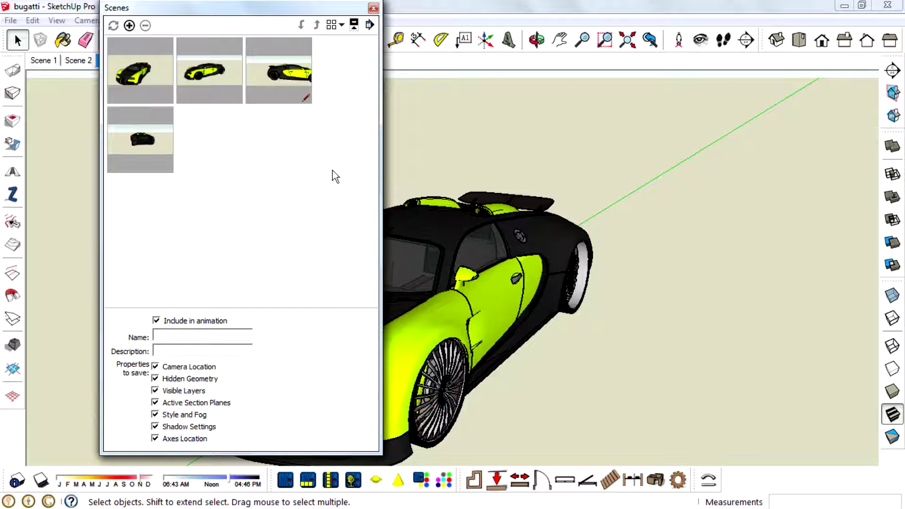
click(373, 9)
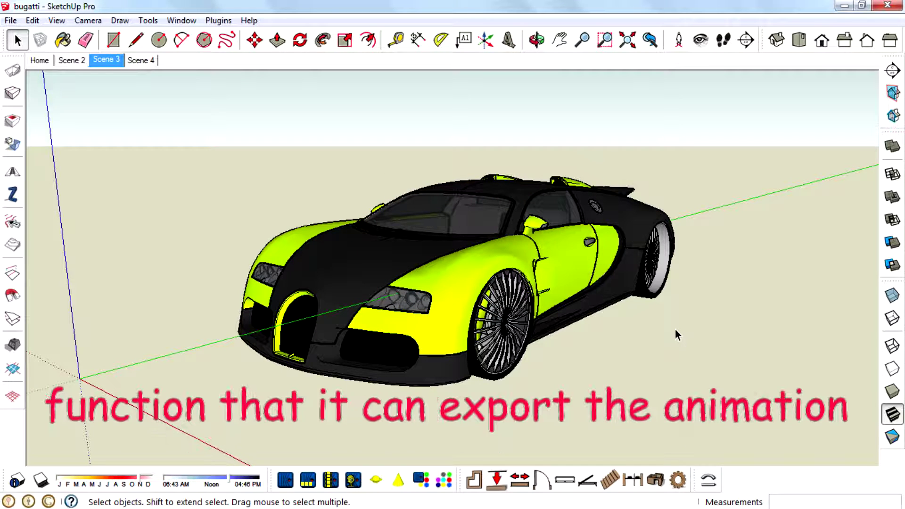
Start a video export of the animation, bringing up the Export Animation dialog for bugatti.
click(10, 20)
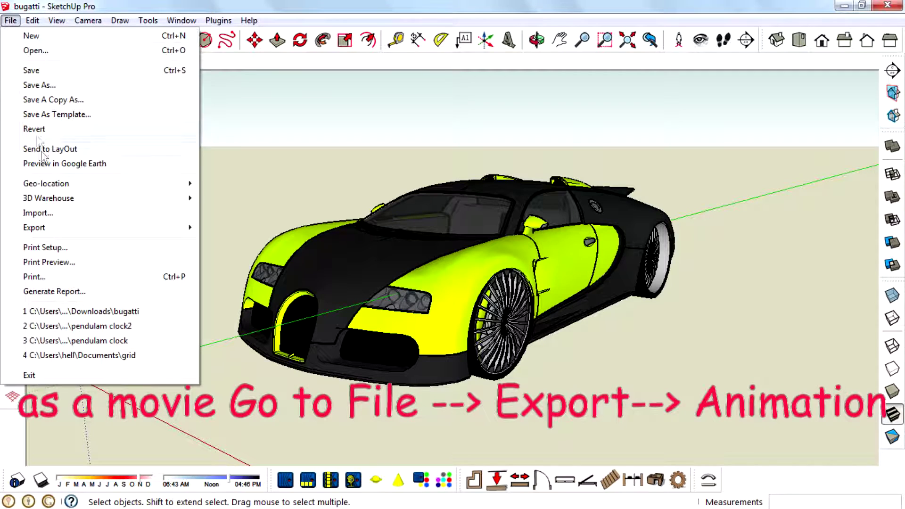
mouse_move(64, 228)
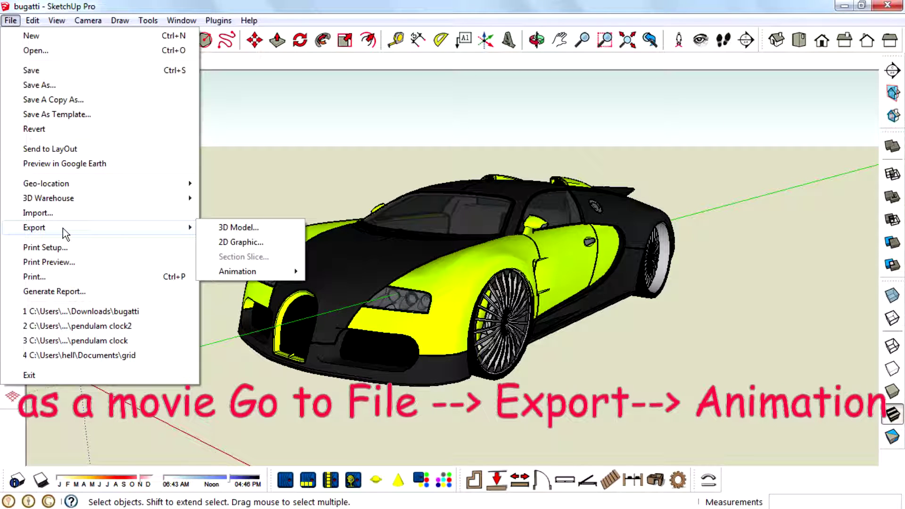
mouse_move(241, 277)
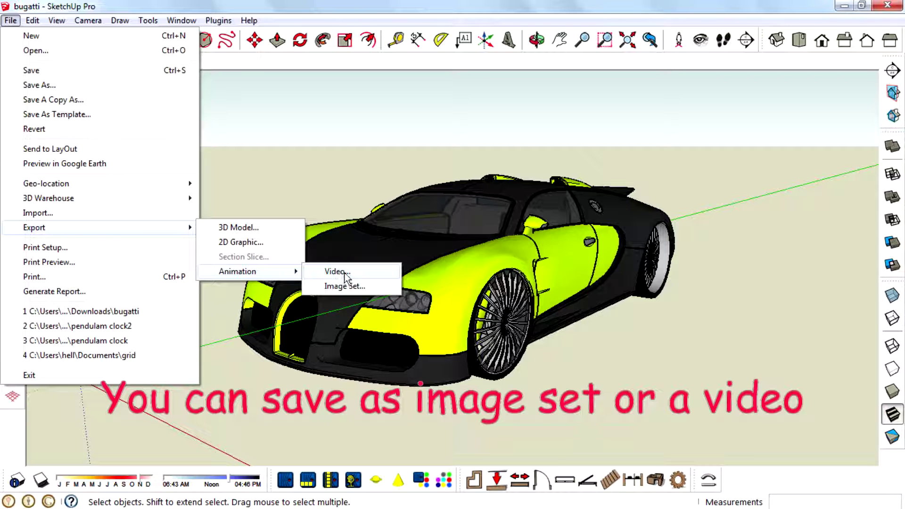
click(338, 272)
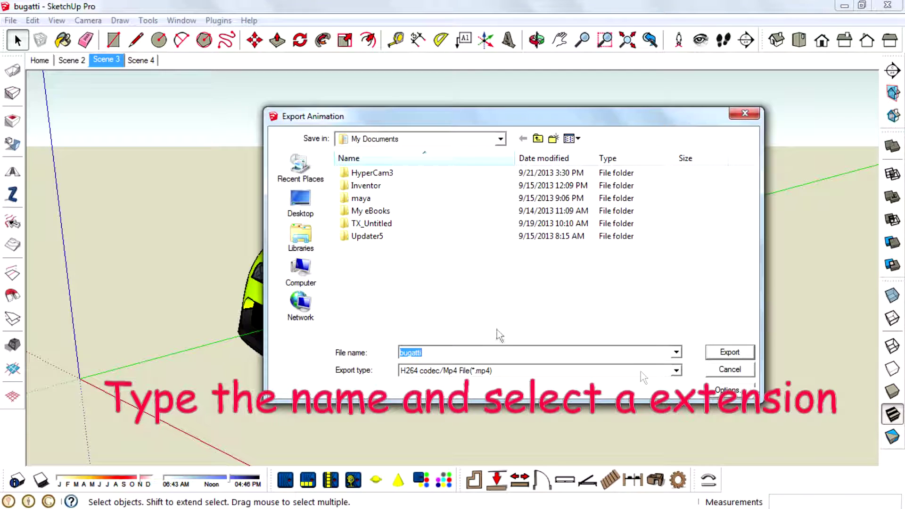
Keep the H264 MP4 format and confirm export options of 720p HD at 24 frames per second.
click(675, 371)
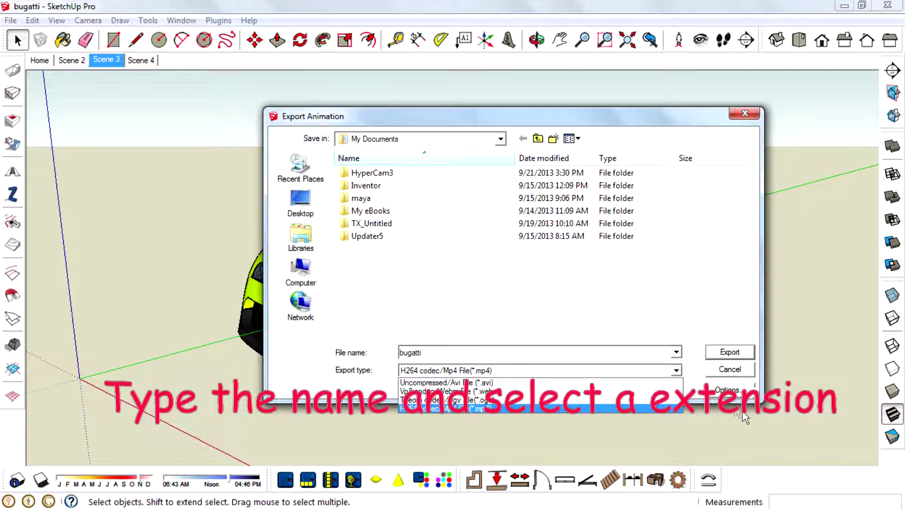
click(644, 408)
click(730, 390)
click(552, 174)
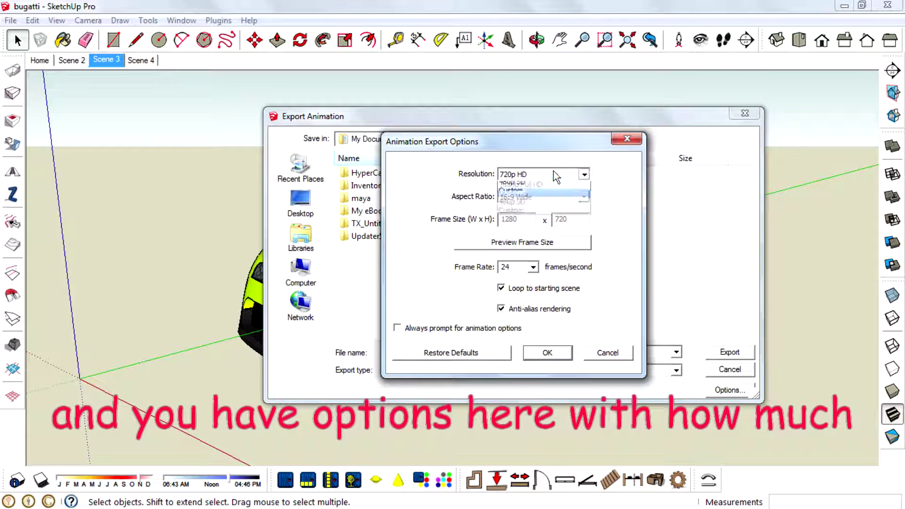
click(566, 195)
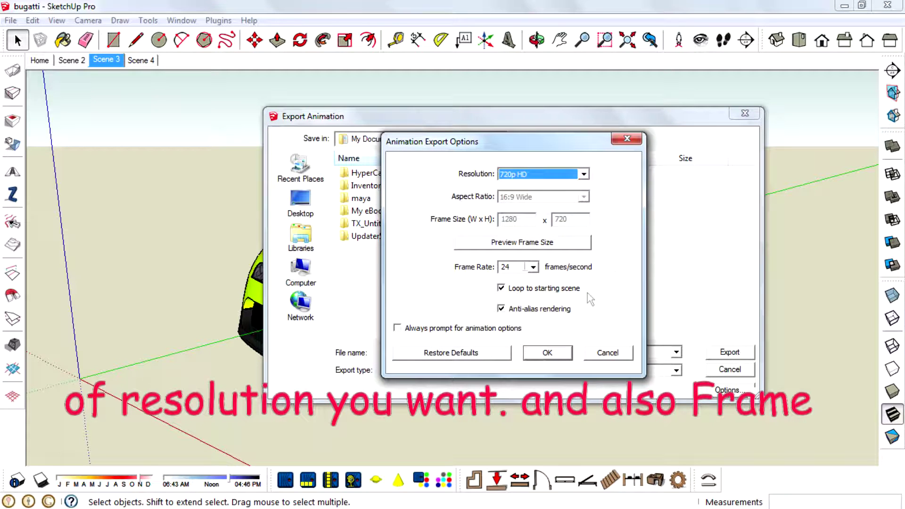
click(532, 267)
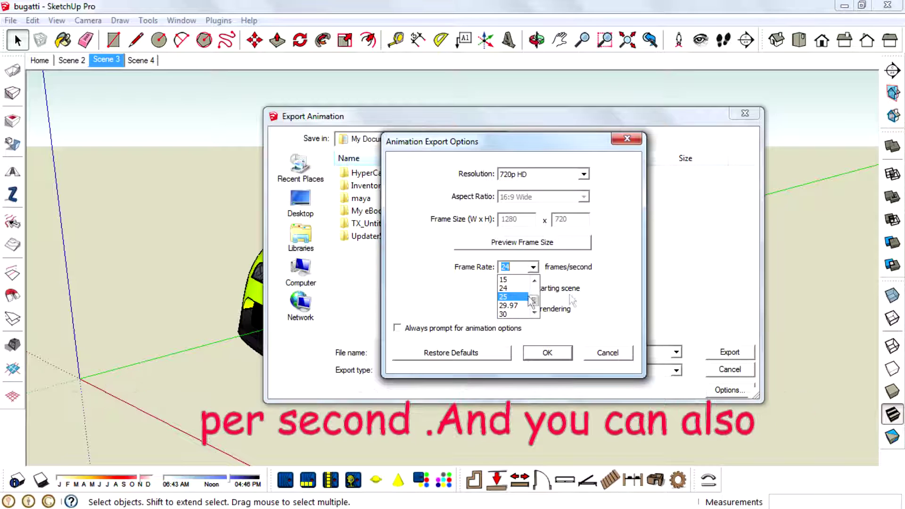
click(572, 243)
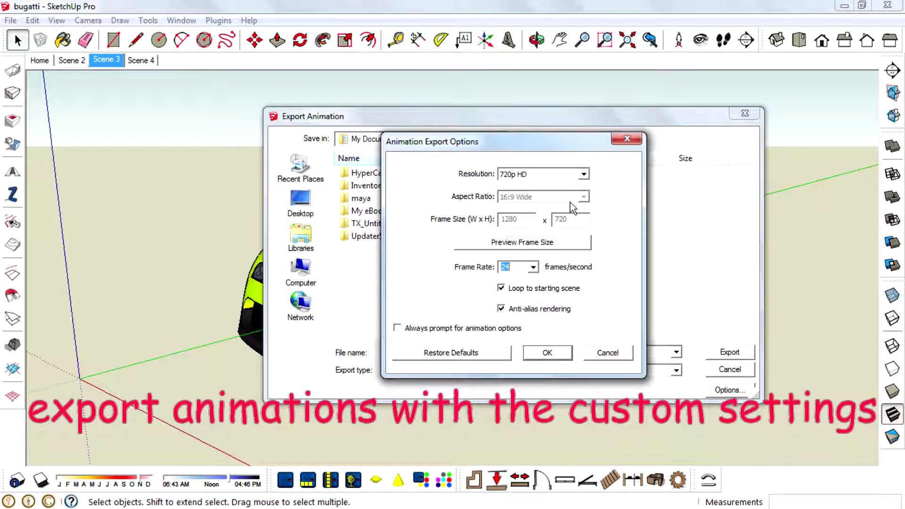
click(547, 352)
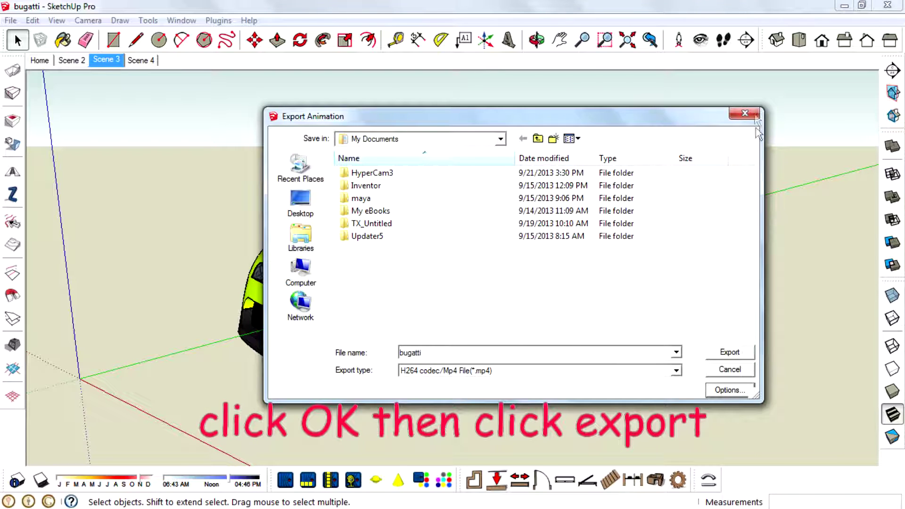